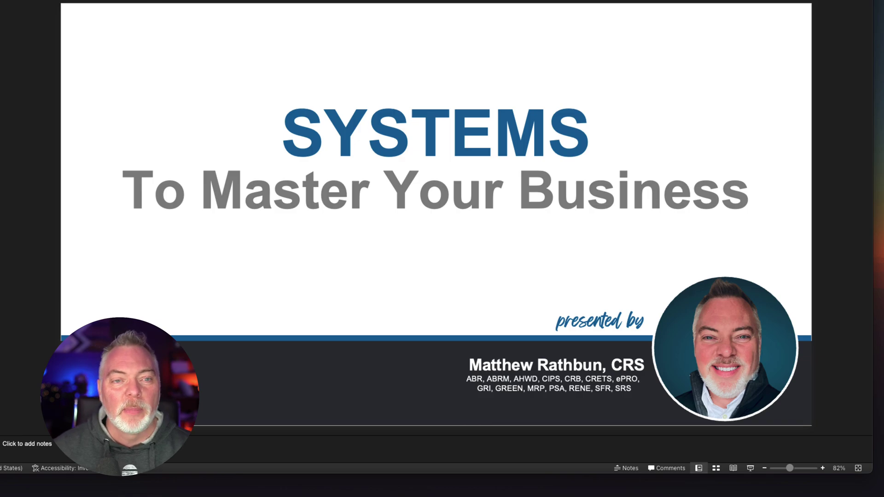
# Minimise the SYSTEMS To Master Your Business presentation to the dock with Cmd+M
pyautogui.press('super+m')
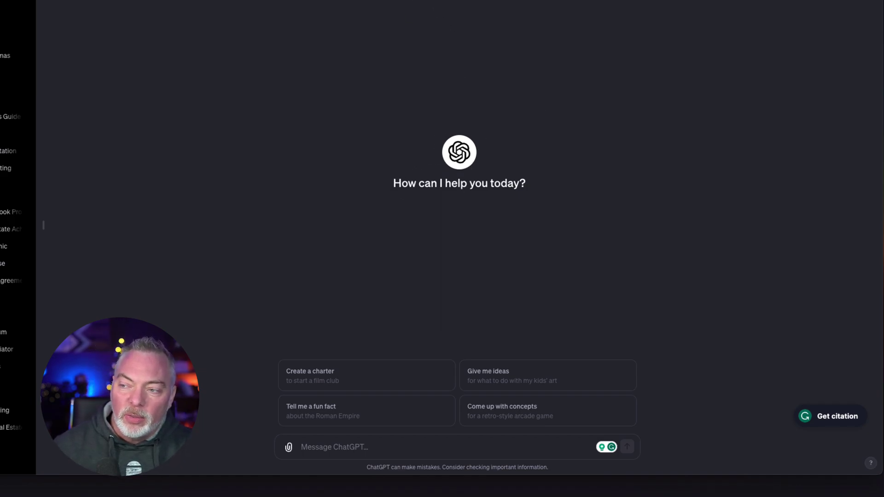
# Drag the 'Creating Systems that wor…' presentation file onto the ChatGPT message box to attach it
pyautogui.moveTo(879, 76); pyautogui.dragTo(351, 444)
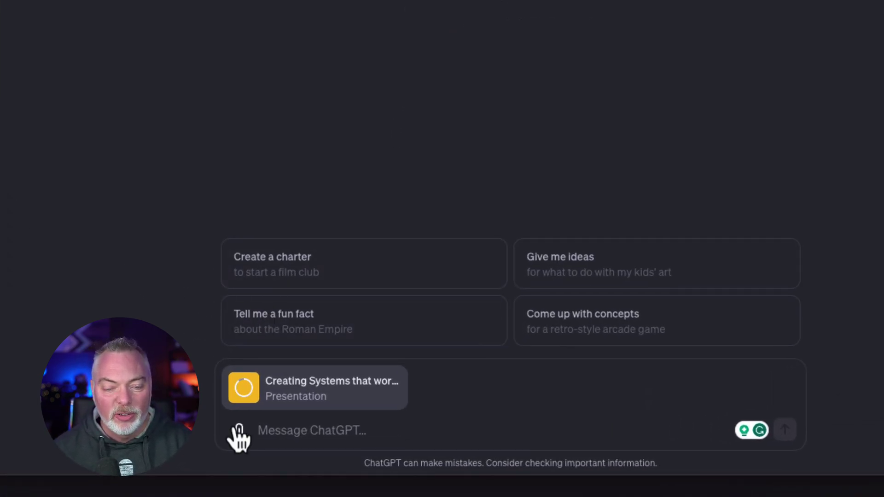
# Paste the prompt asking for a college syllabus: 5 objectives, marketing title, description, 8-hour outline
pyautogui.moveTo(259, 411)
pyautogui.click(323, 431)
pyautogui.write('You are a vocational educator in the adult education system. Take the following PowerPoint presentation and create a college-level syllabus from the materials, including 5 learning objectives, a marketing title, course description of no more than two paragraphs in an upbeat and positive tone.  Include a timed outline for 8 hours with 10-minute breaks for every hour of election and an hour lunch period.')
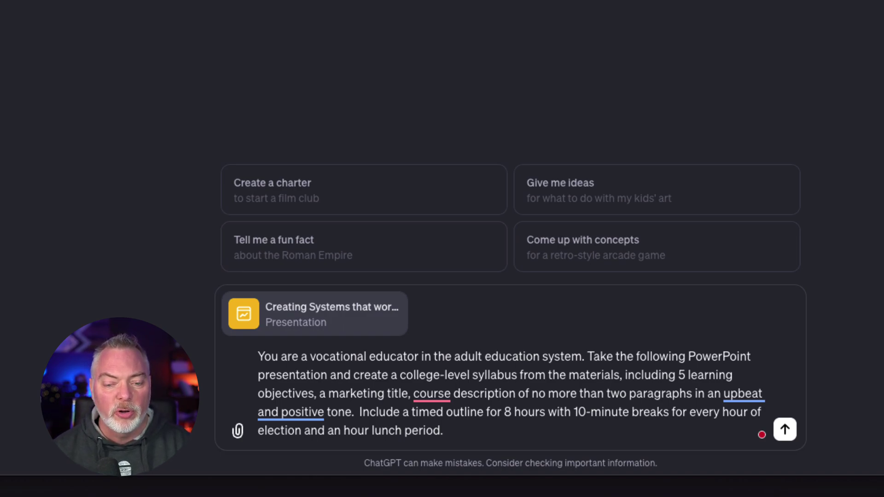
pyautogui.moveTo(437, 394)
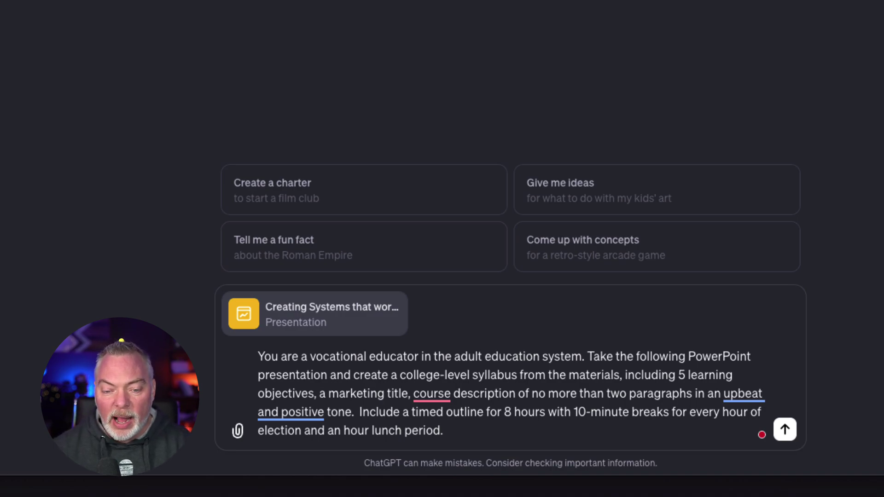
pyautogui.click(500, 434)
# Send the syllabus prompt and attached presentation, letting ChatGPT generate the full syllabus
pyautogui.press('Return')
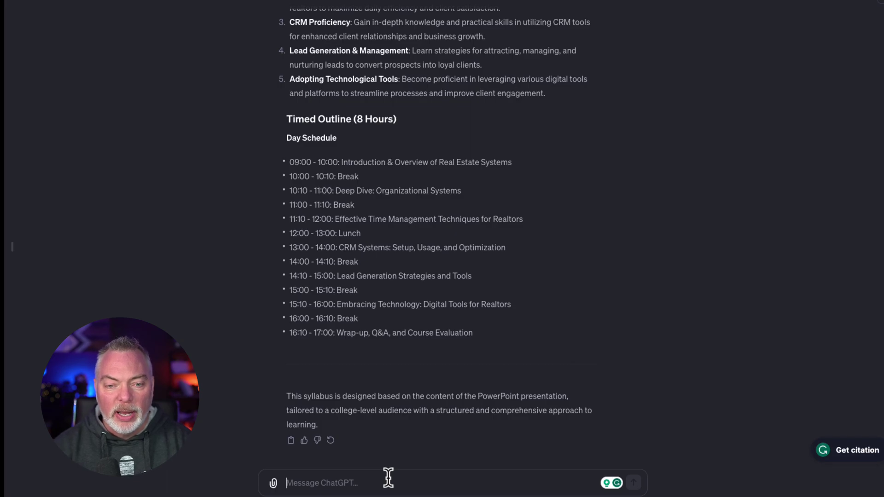
# Ask ChatGPT 'Please be more specific in the timed outline'
pyautogui.write('Please')
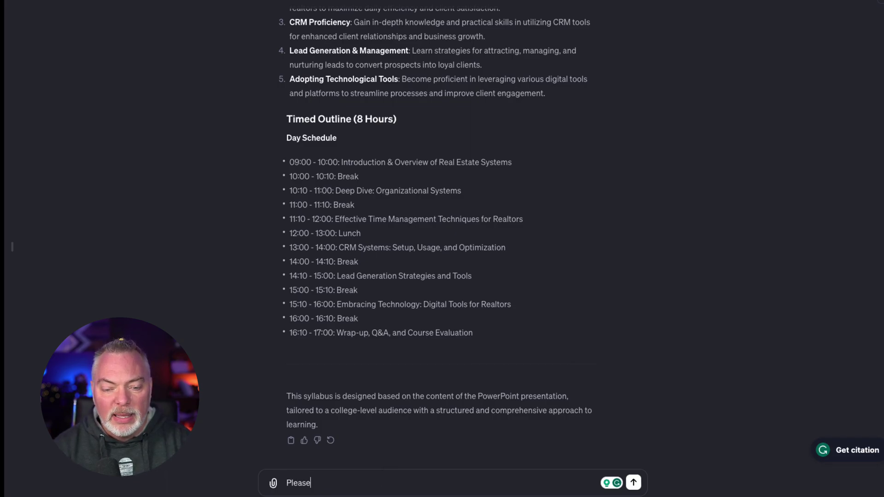
pyautogui.press('BackSpace')
pyautogui.press('BackSpace')
pyautogui.press('BackSpace')
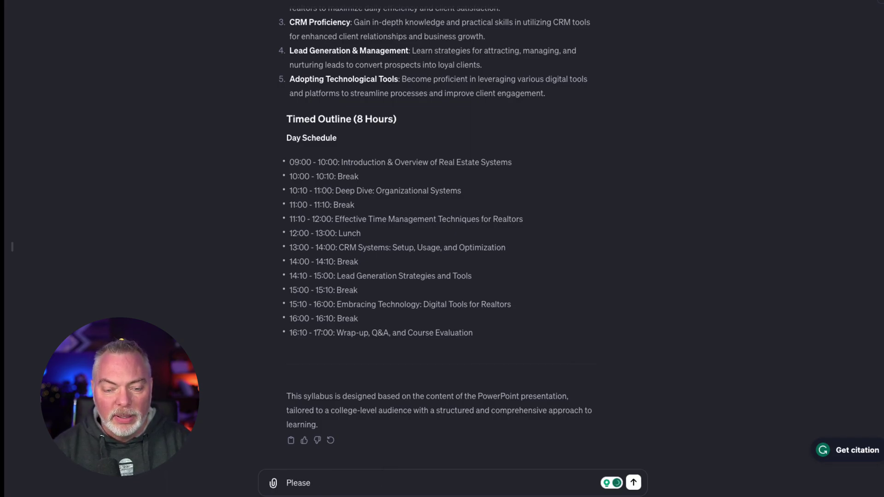
pyautogui.write('be mo')
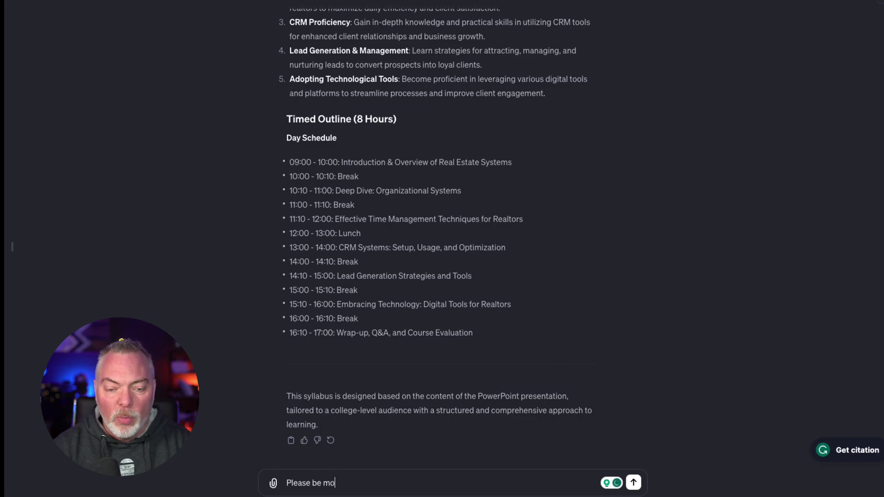
pyautogui.write('re specific in the t')
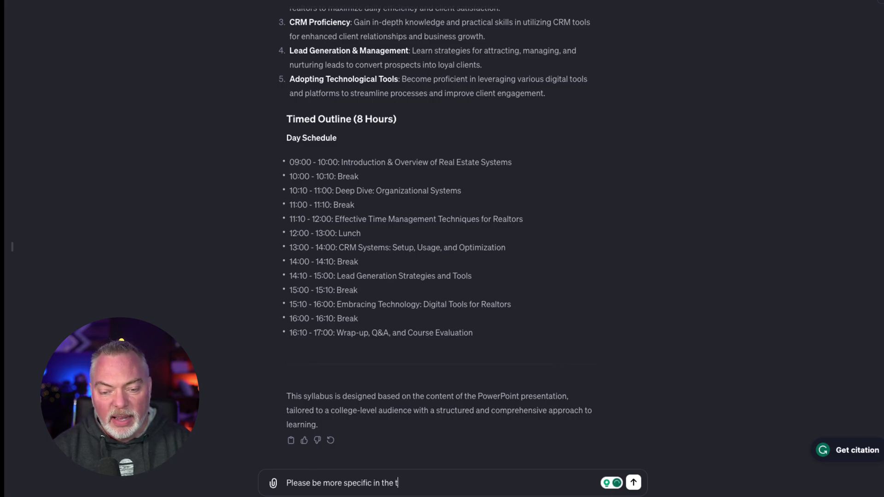
pyautogui.write('imed outline')
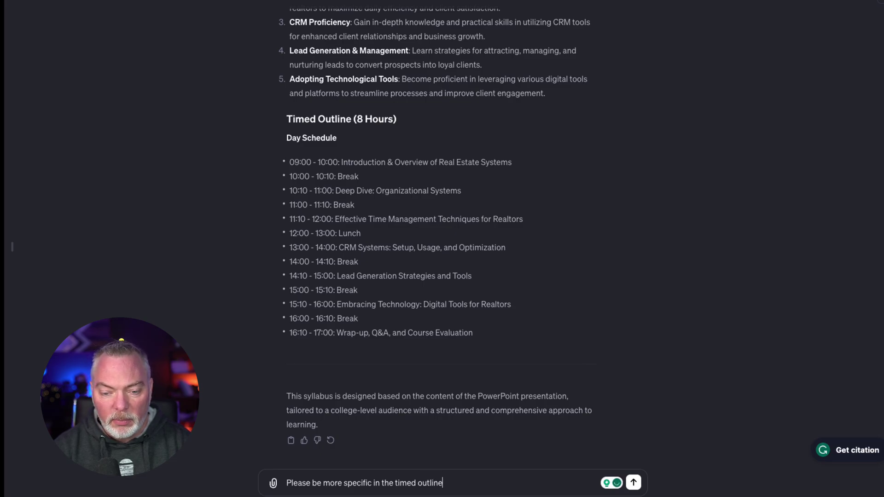
pyautogui.press('Return')
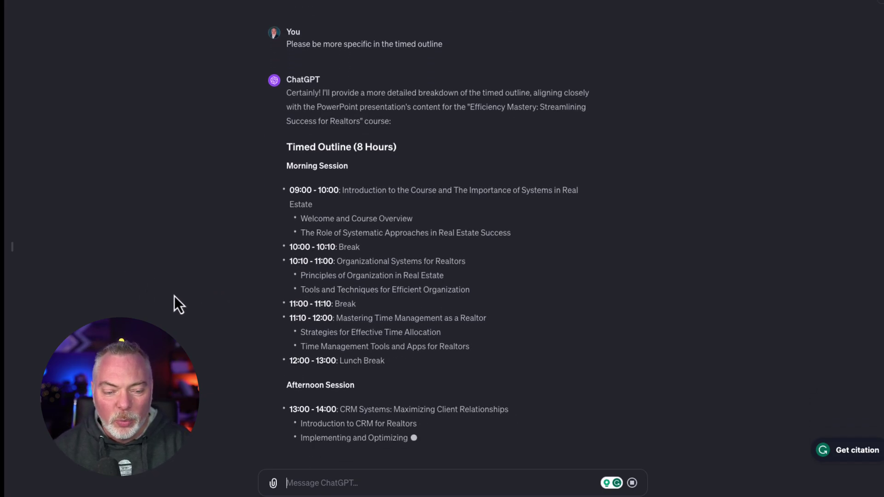
# Select the Day Schedule list in the first syllabus reply and copy it via the right-click menu
pyautogui.scroll(6, 176, 294)
pyautogui.scroll(-5, 177, 294)
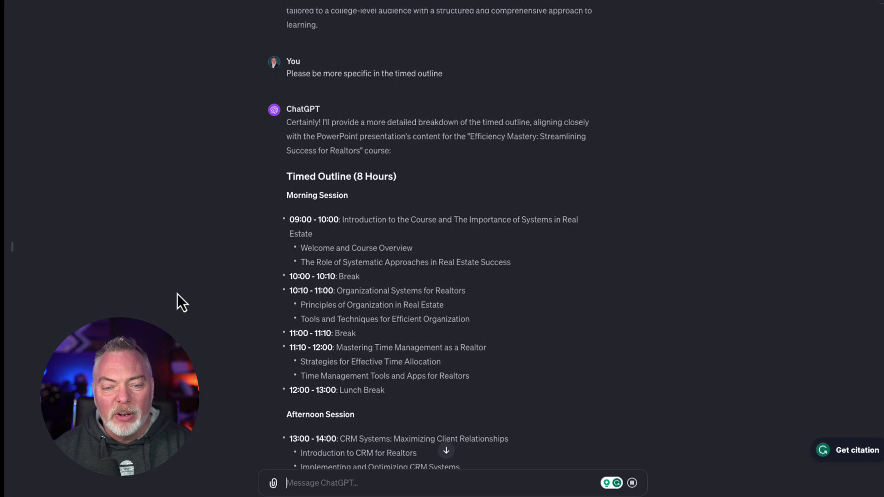
pyautogui.scroll(14, 178, 293)
pyautogui.scroll(5, 177, 295)
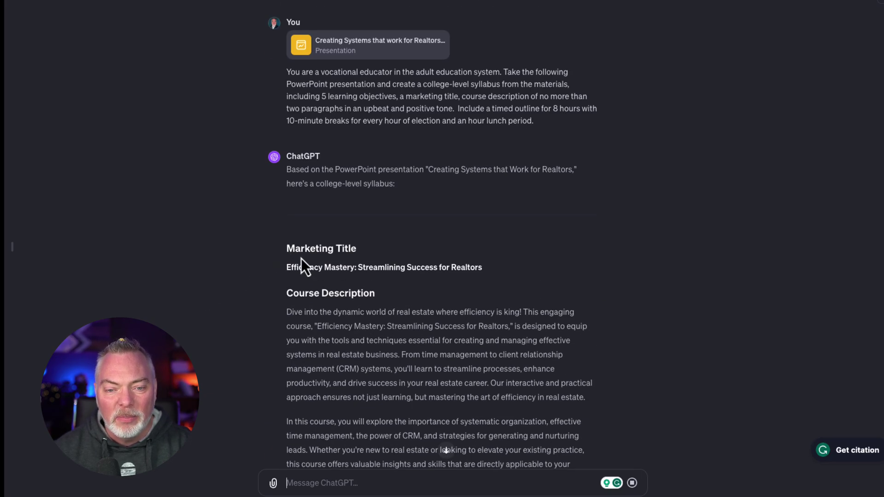
pyautogui.moveTo(283, 250); pyautogui.dragTo(396, 322)
pyautogui.moveTo(458, 304); pyautogui.dragTo(446, 267)
pyautogui.click(289, 242)
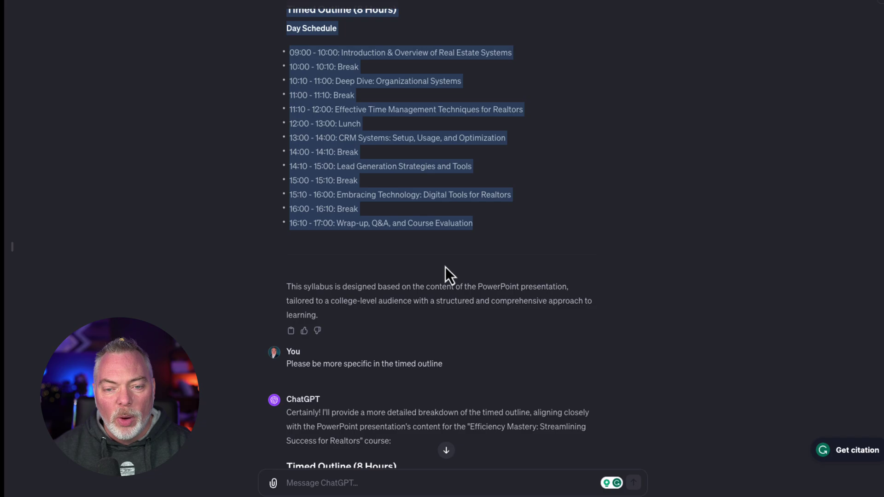
pyautogui.rightClick(333, 175)
pyautogui.click(349, 194)
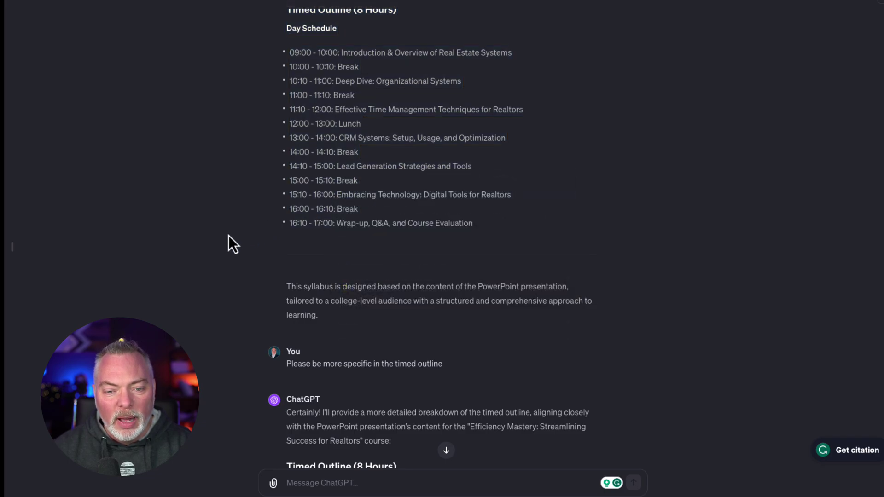
pyautogui.scroll(-15, 330, 427)
pyautogui.click(327, 481)
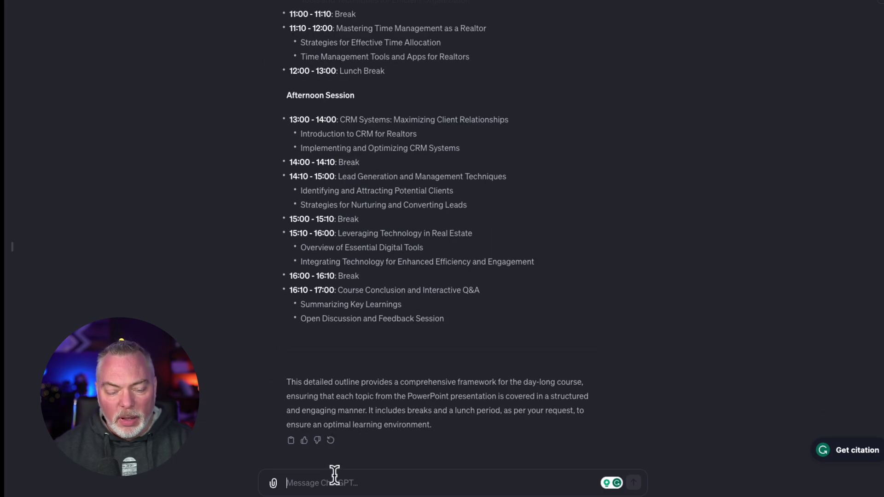
# Type and send a prompt for a real estate course marketing plan with a timed day outline
pyautogui.write('C')
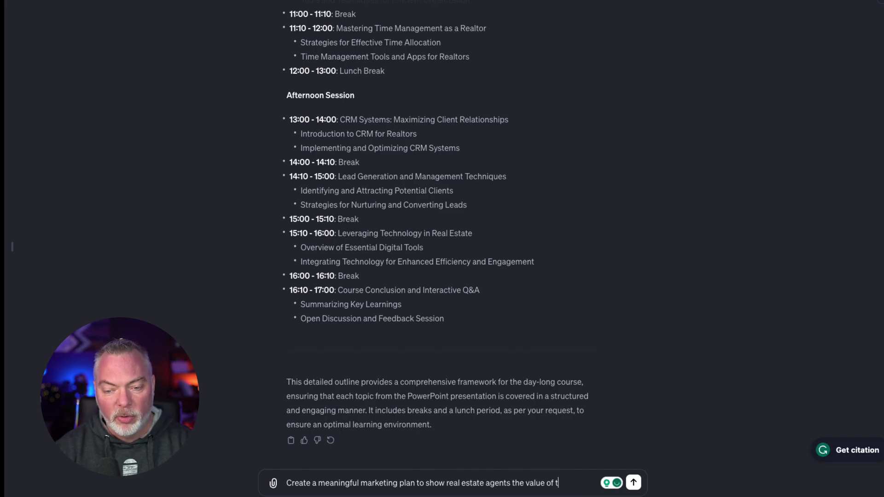
pyautogui.press('Return')
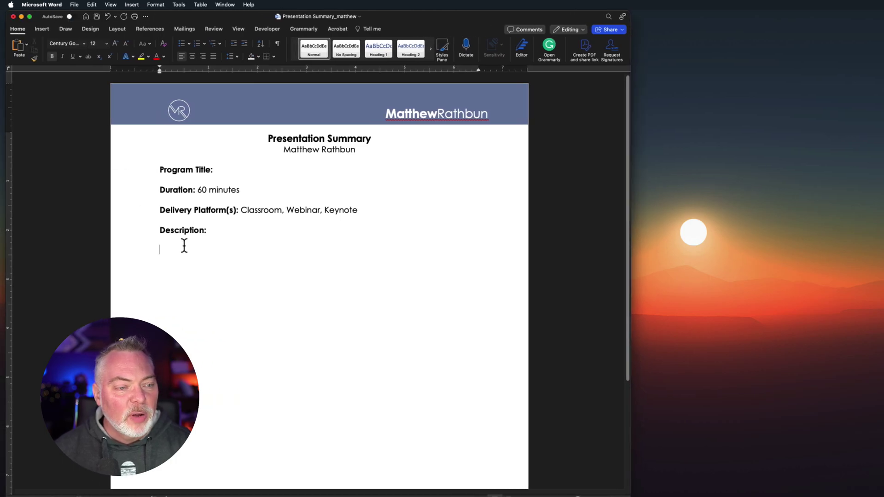
# Replace the styled paste below Description with Edit > Paste and Match Formatting
pyautogui.press('super+v')
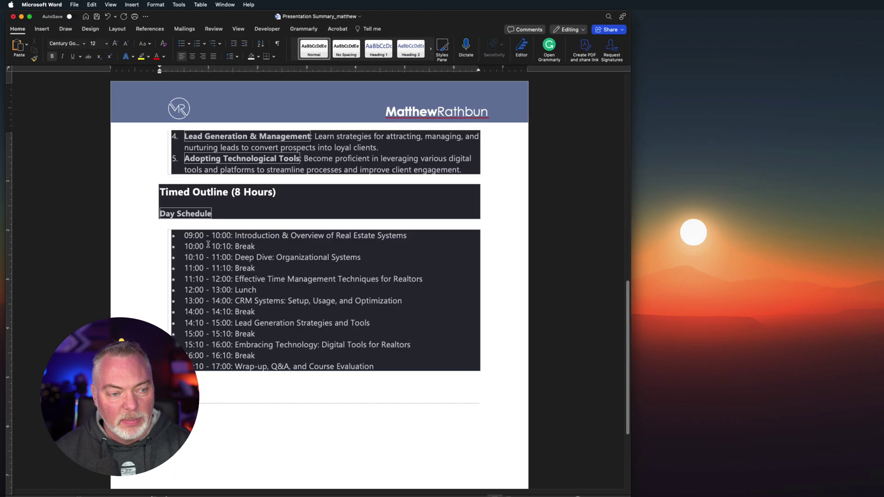
pyautogui.scroll(10, 237, 292)
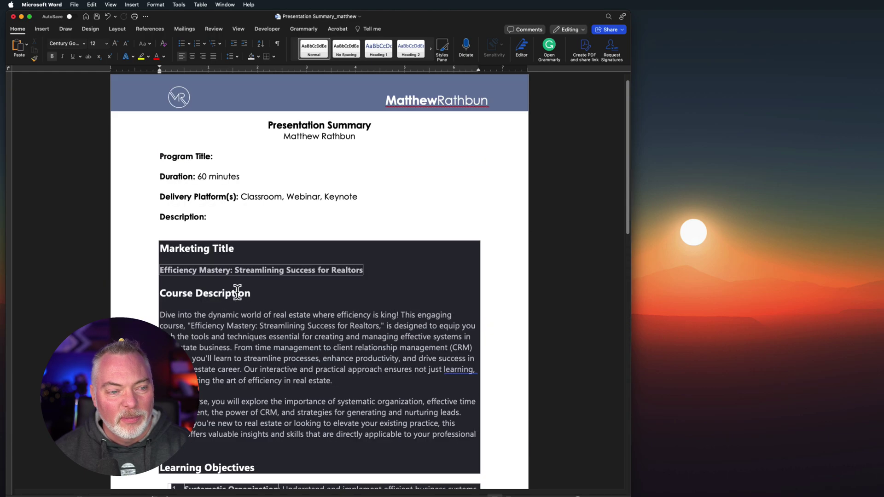
pyautogui.scroll(-4, 237, 293)
pyautogui.scroll(-2, 238, 293)
pyautogui.scroll(-10, 238, 295)
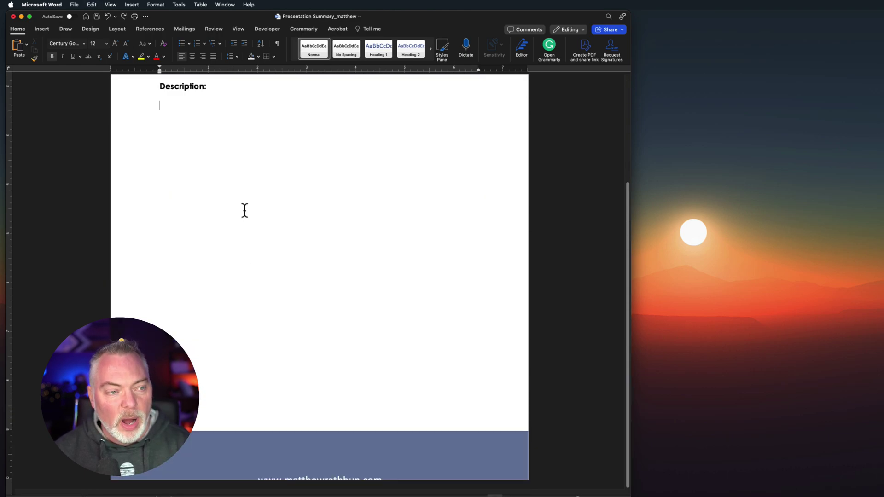
pyautogui.scroll(2, 200, 173)
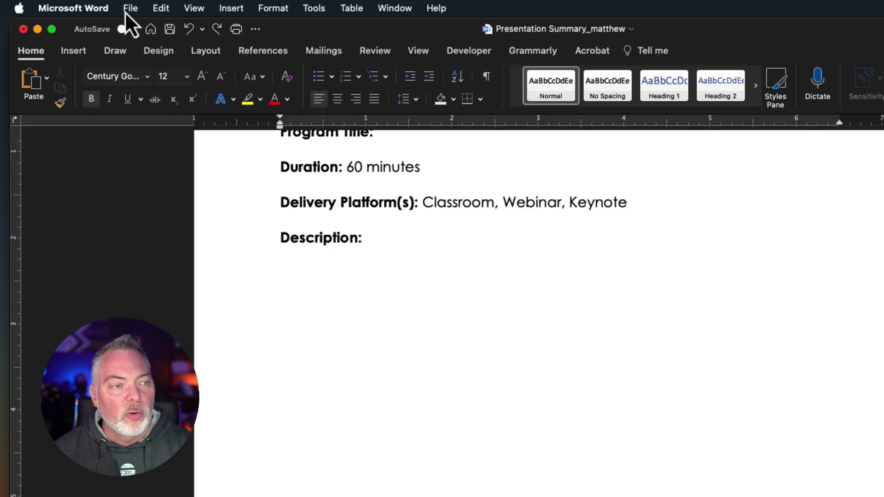
pyautogui.click(74, 4)
pyautogui.moveTo(164, 6)
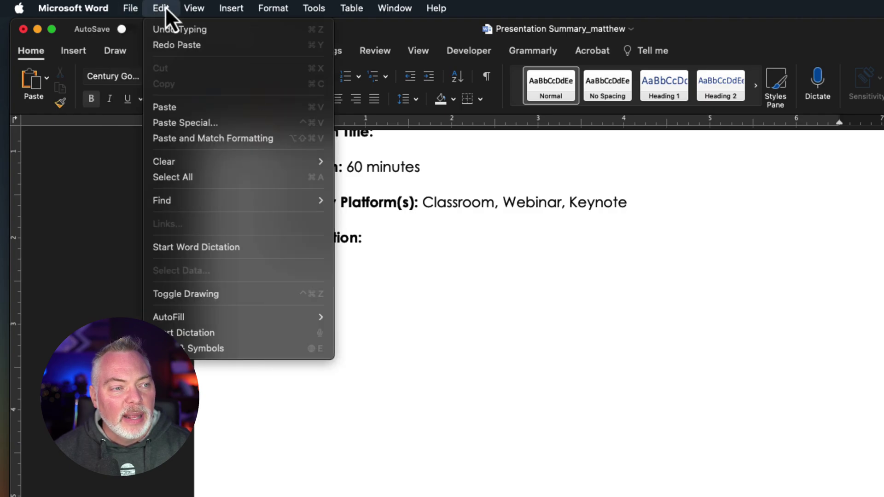
pyautogui.click(225, 142)
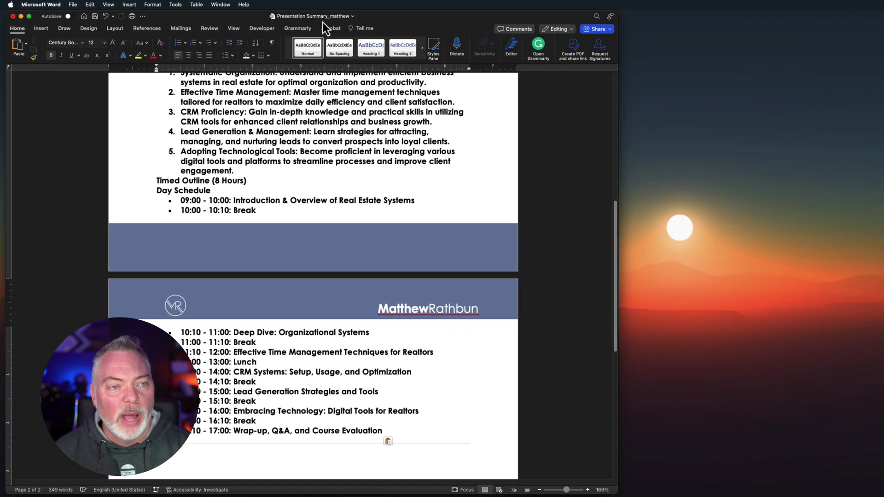
# Insert blank lines before Course Description, the 'In this course' paragraph and Learning Objectives
pyautogui.moveTo(323, 22); pyautogui.dragTo(639, 34)
pyautogui.scroll(10, 528, 295)
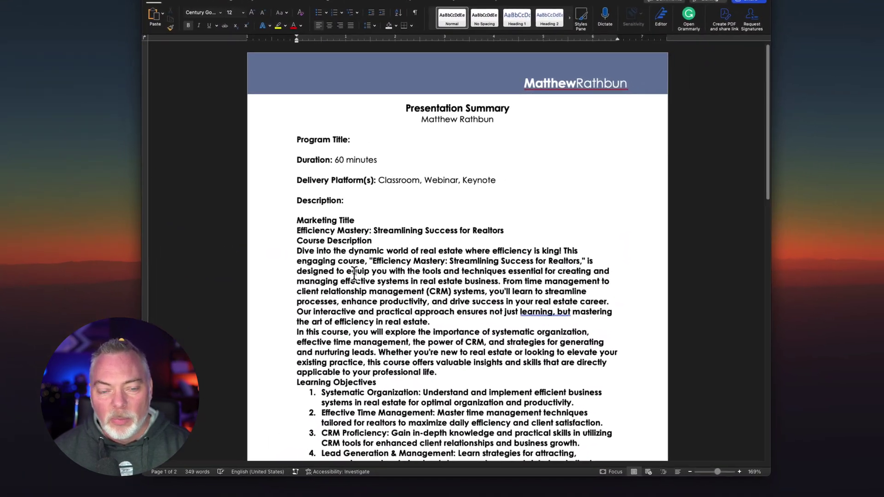
pyautogui.scroll(-3, 352, 278)
pyautogui.scroll(3, 349, 283)
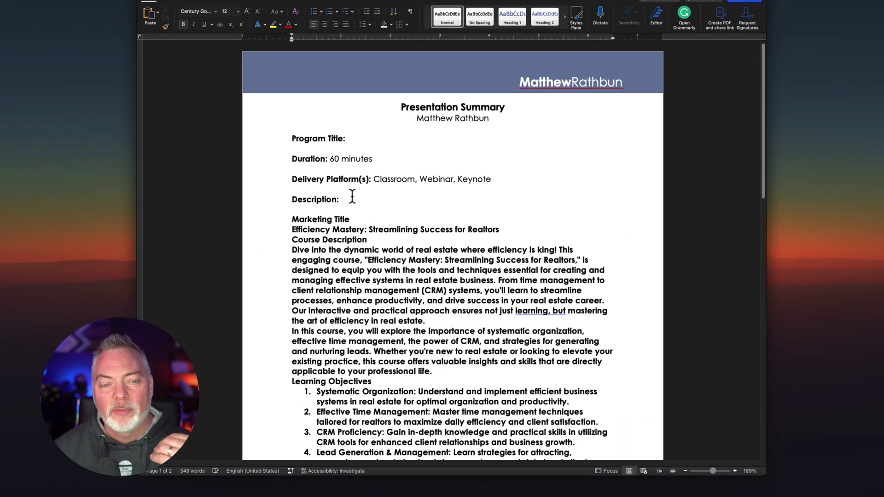
pyautogui.scroll(-1, 358, 231)
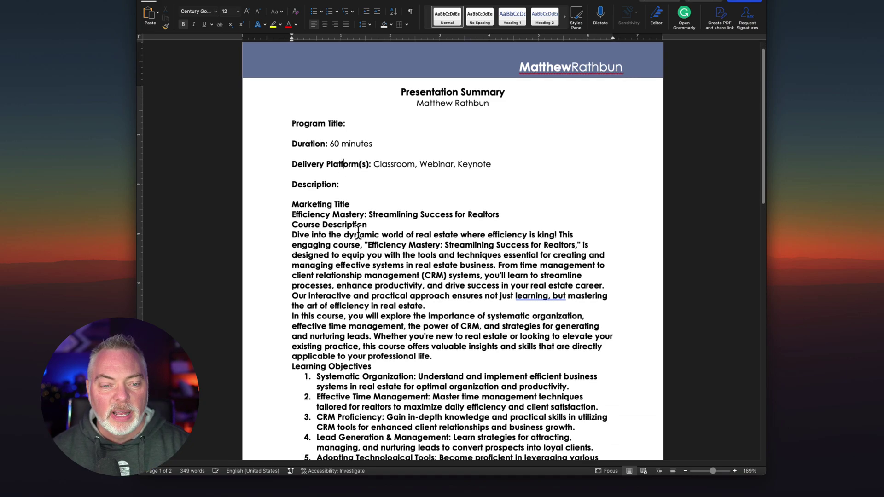
pyautogui.click(292, 225)
pyautogui.press('Return')
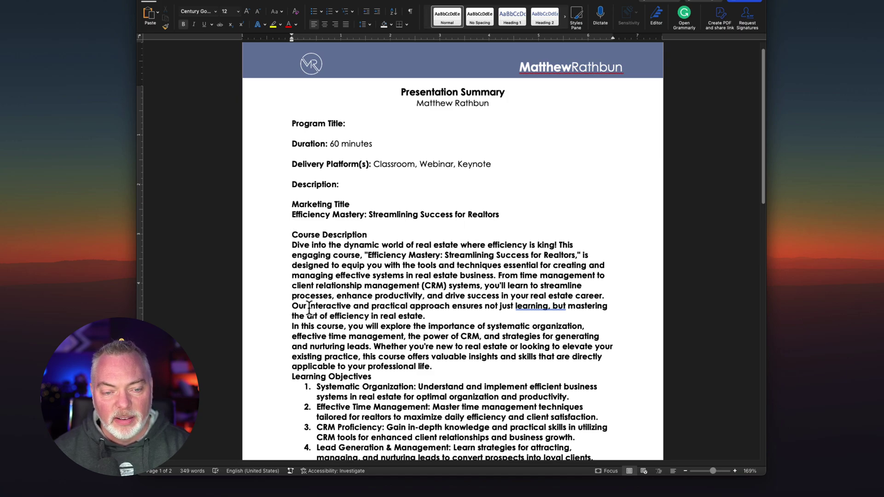
pyautogui.click(292, 322)
pyautogui.press('Return')
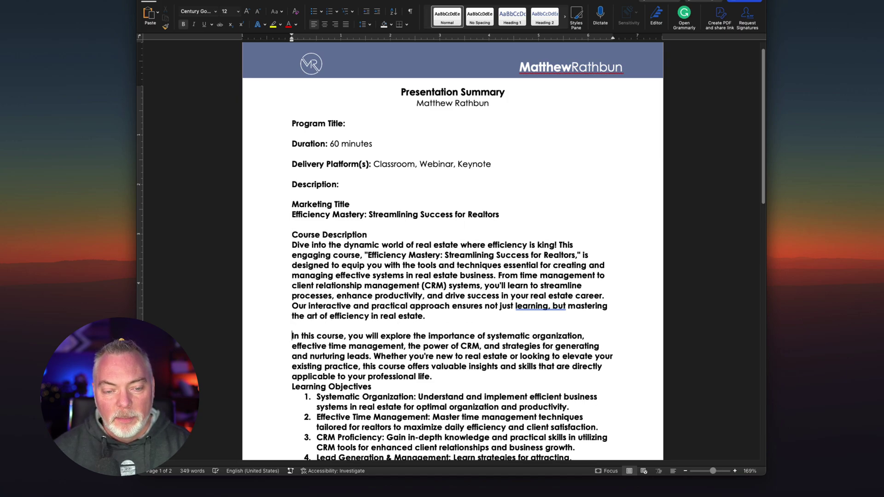
pyautogui.press('Return')
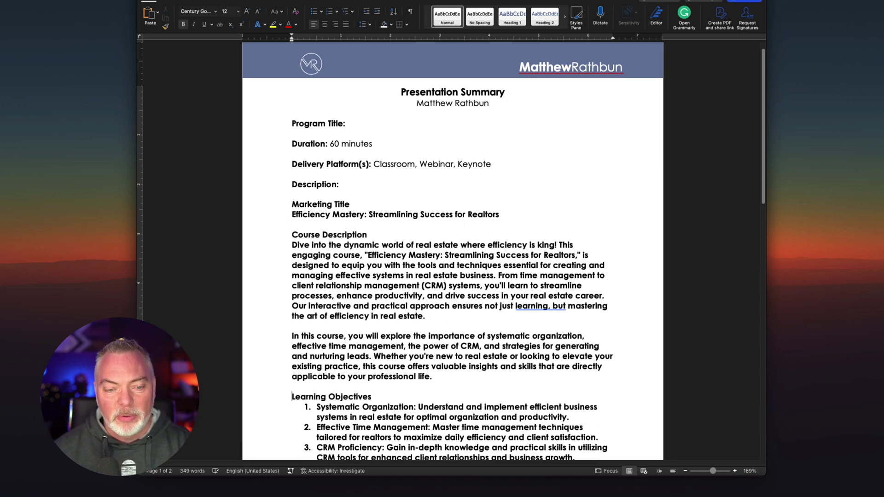
pyautogui.scroll(-15, 360, 275)
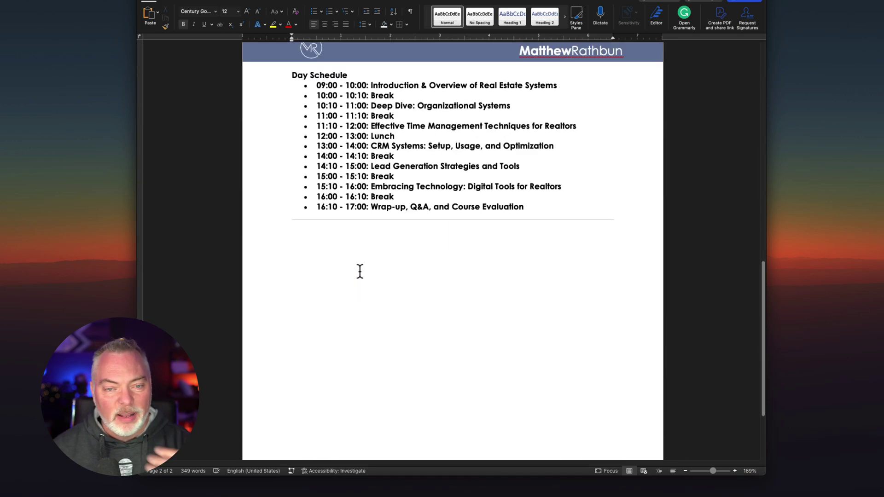
pyautogui.scroll(20, 360, 276)
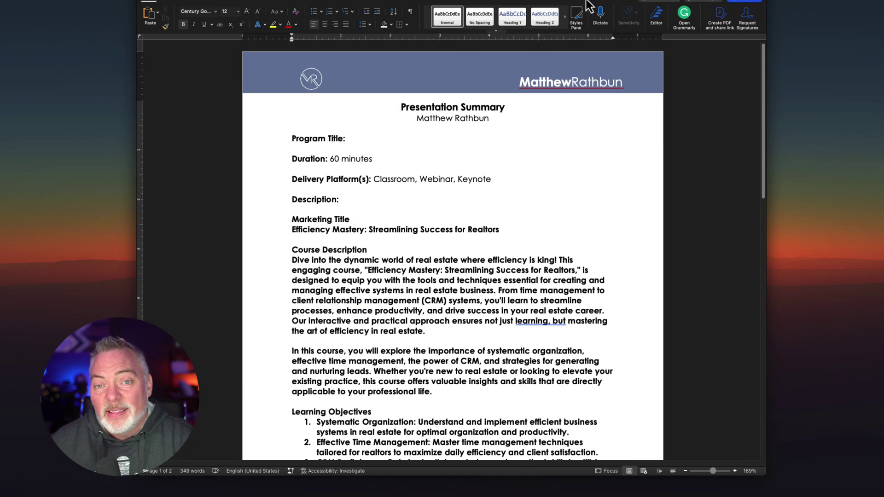